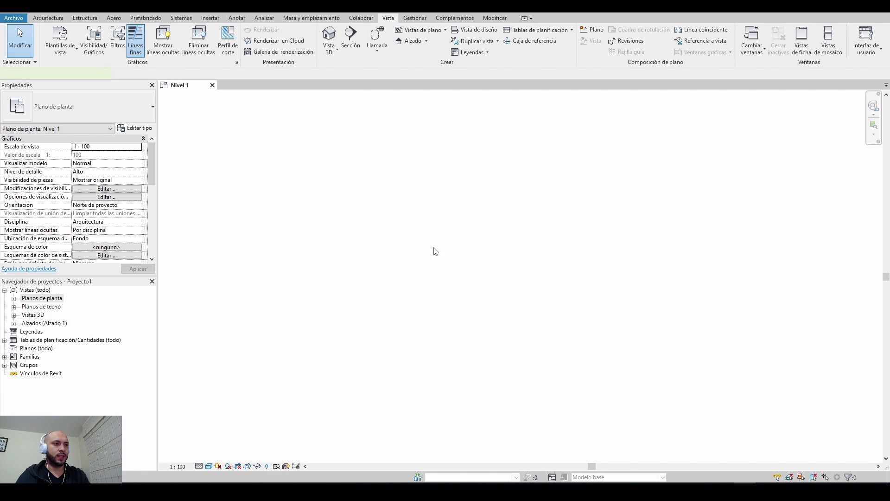
Step: Draw a 5.4 m horizontal wall on Level 1 with the WA command
key("w")
key("a")
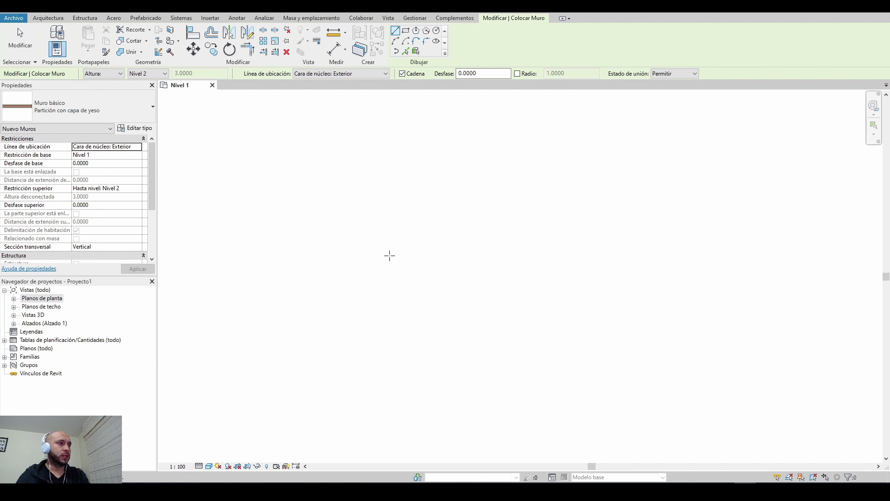
left_click(390, 256)
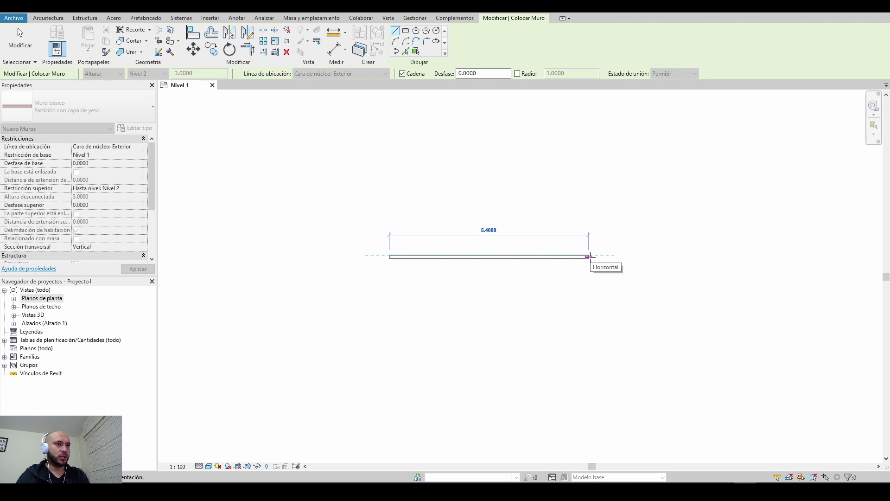
left_click(590, 256)
key("Escape")
key("Escape")
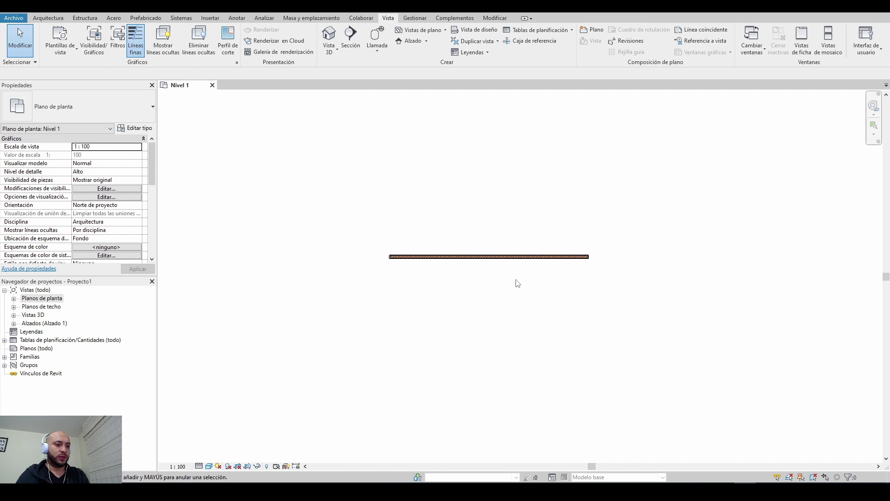
Step: Place one window in the wall and open the default 3D view
key("w")
key("n")
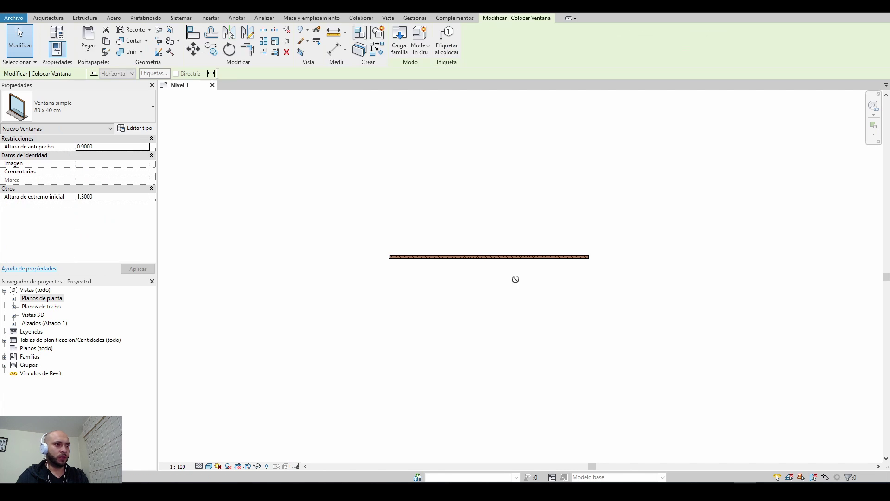
left_click(482, 257)
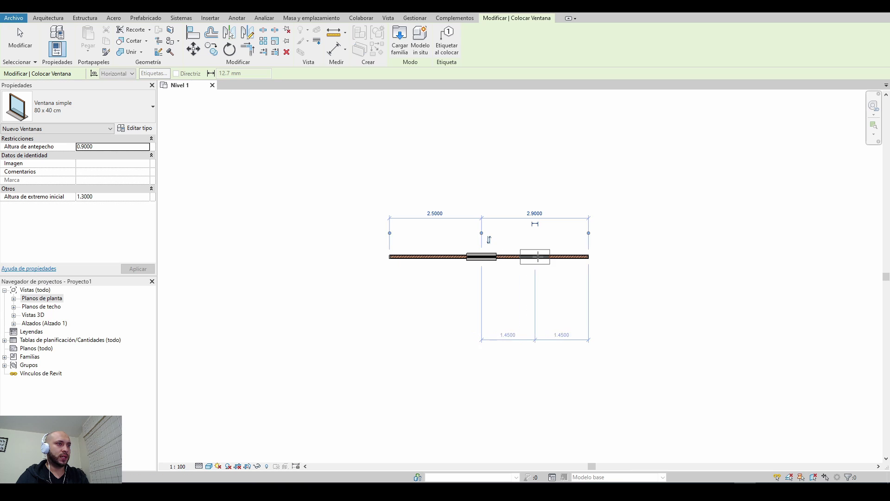
key("Escape")
key("Escape")
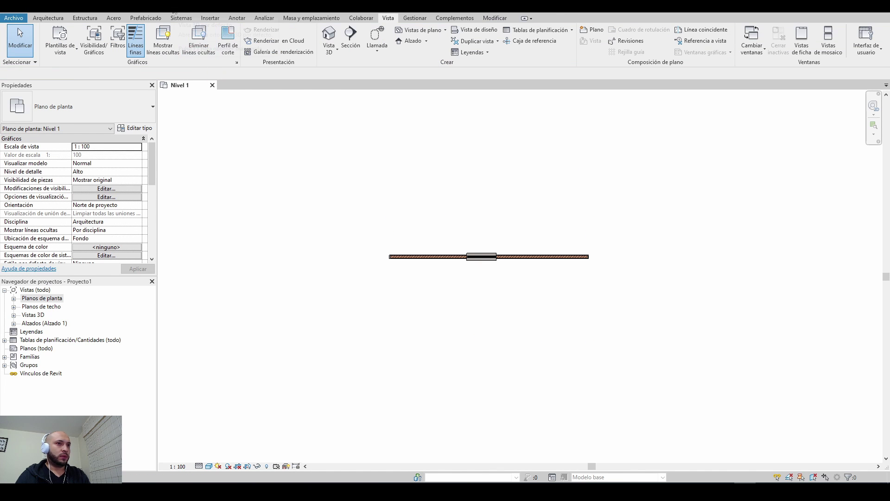
left_click(329, 34)
Step: Tile the 3D and Level 1 plan views and zoom both onto the wall
key("w")
key("t")
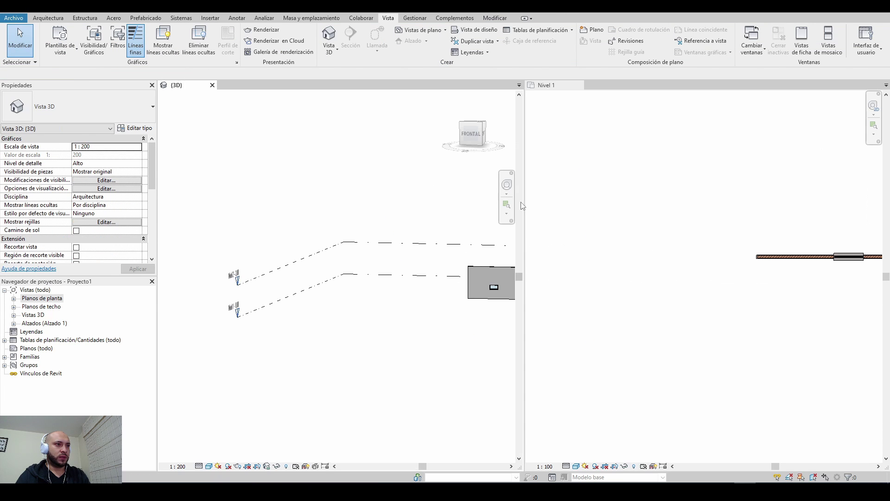
middle_click_drag(434, 321, 290, 280)
scroll(290, 280, "up", 4)
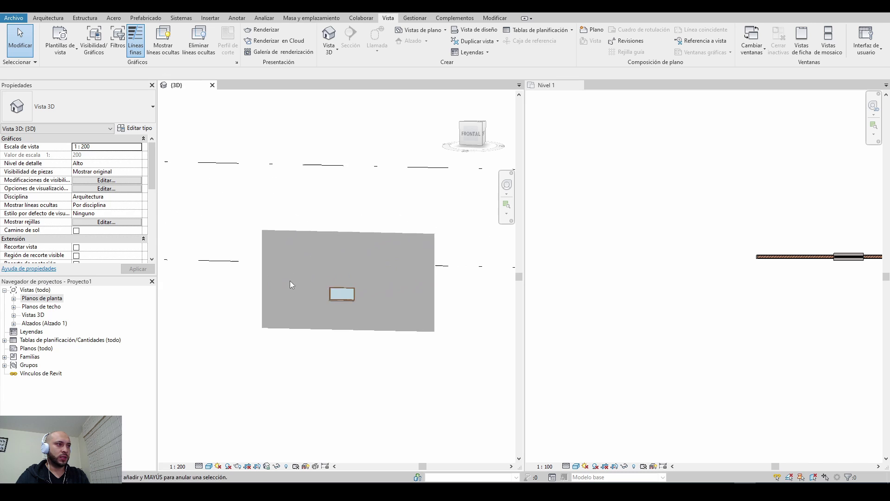
left_click(697, 333)
middle_click(698, 314)
scroll(697, 278, "up", 1)
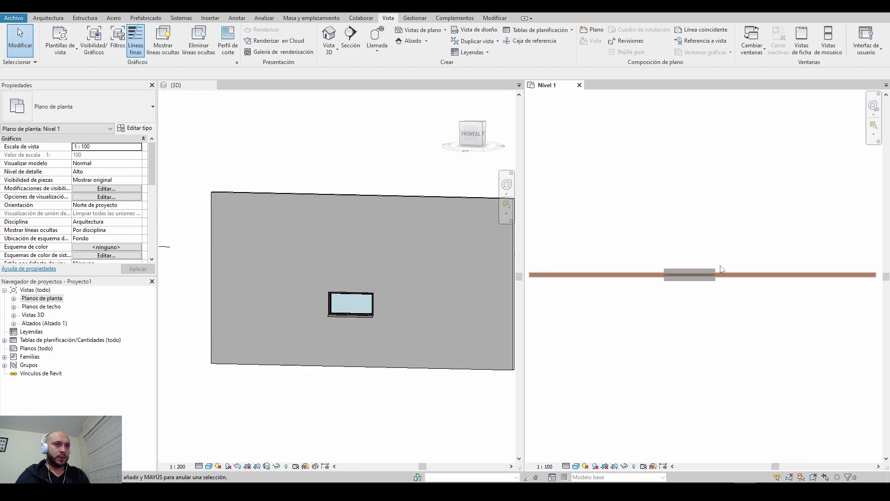
scroll(697, 278, "up", 3)
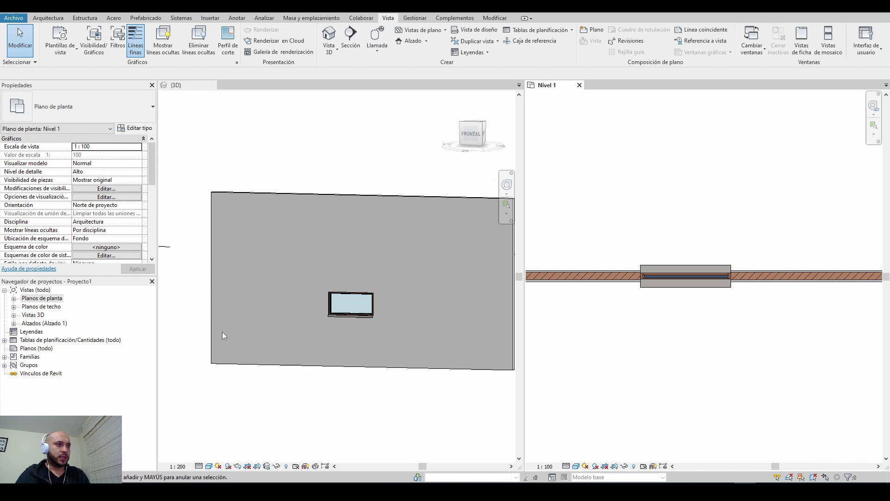
Step: Set the window's sill height (Altura de antepecho) to 2.6000 and apply
left_click(353, 313)
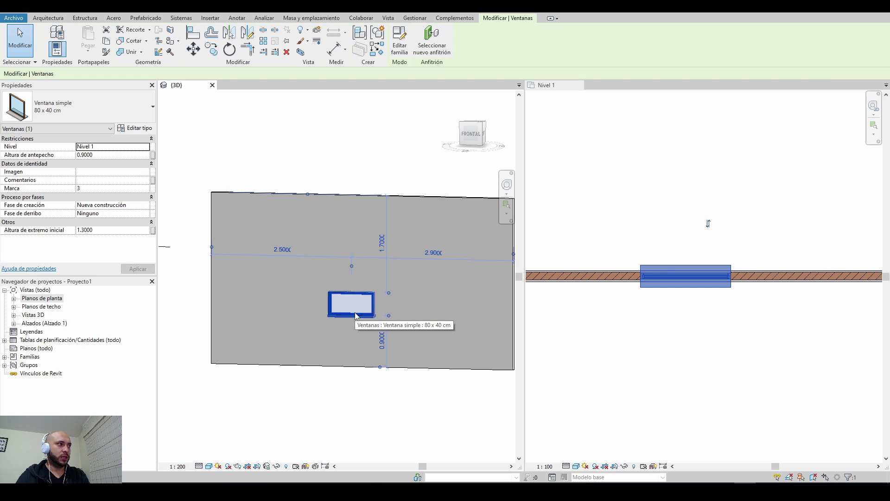
left_click(112, 156)
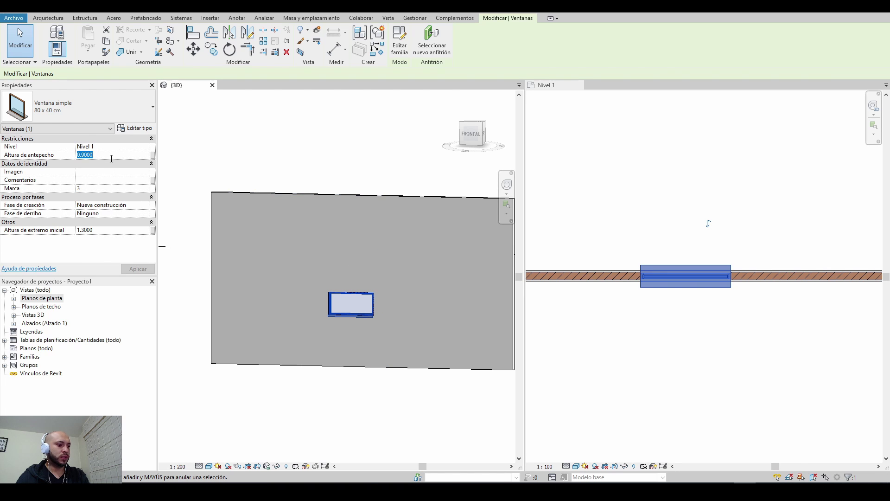
type("2")
left_click(138, 268)
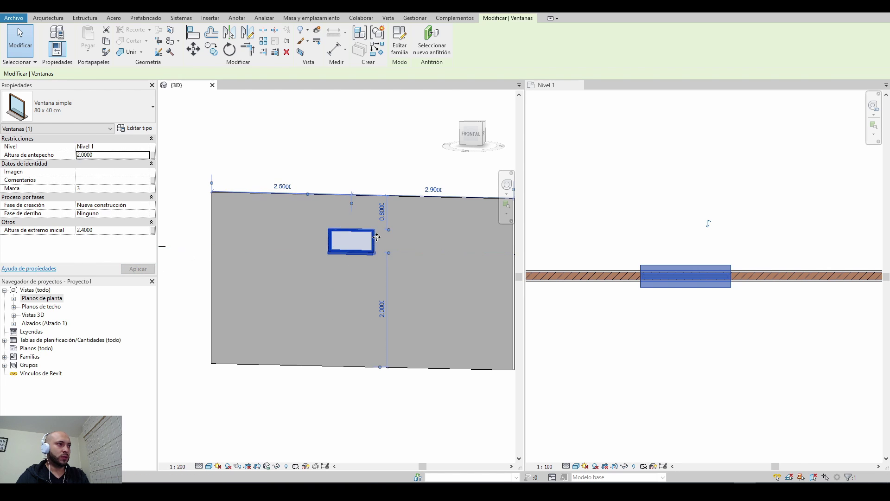
left_click(82, 155)
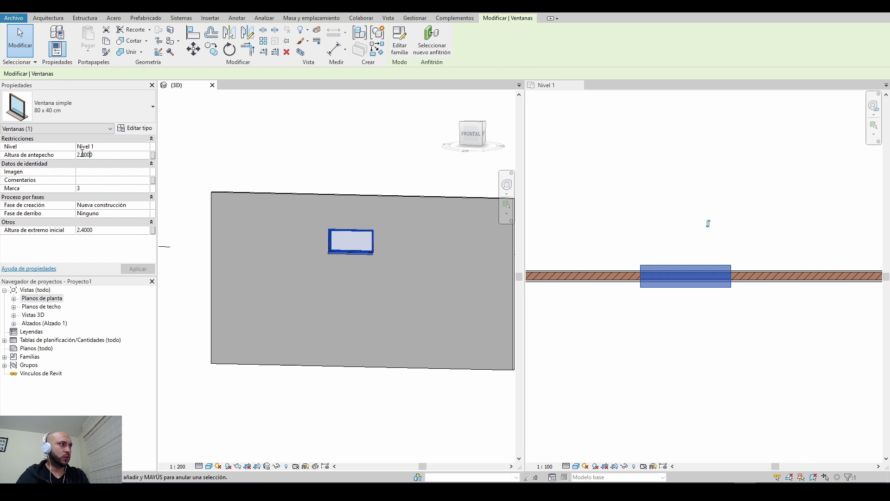
type("6")
key("Return")
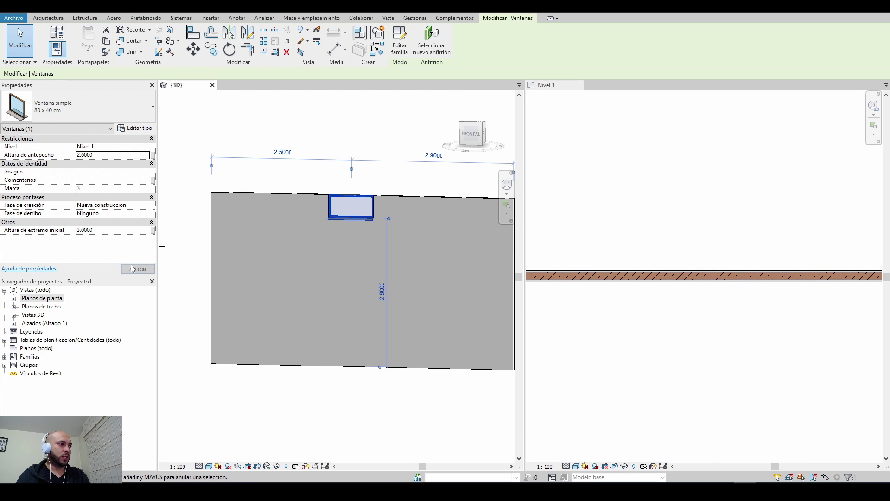
left_click(738, 279)
Step: Check the Level 1 plan, where the raised window no longer appears
scroll(771, 304, "down", 1)
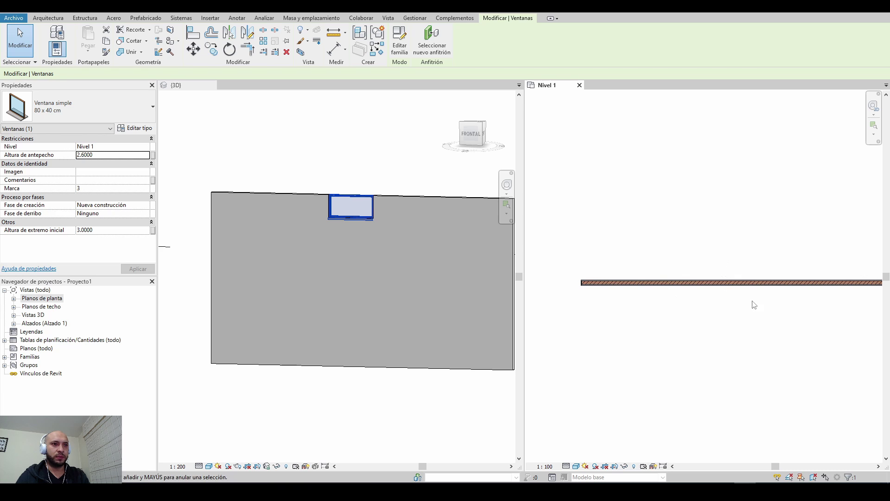
middle_click_drag(752, 303, 714, 314)
scroll(670, 300, "up", 1)
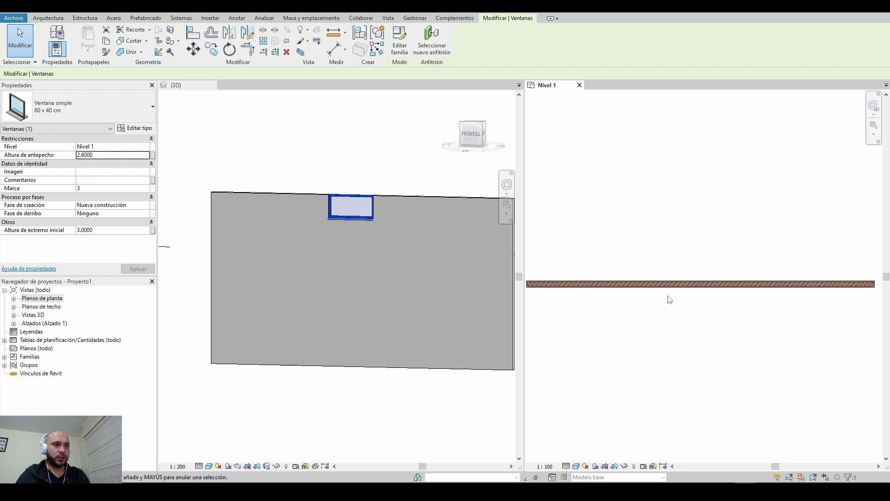
scroll(670, 300, "down", 1)
left_click(660, 322)
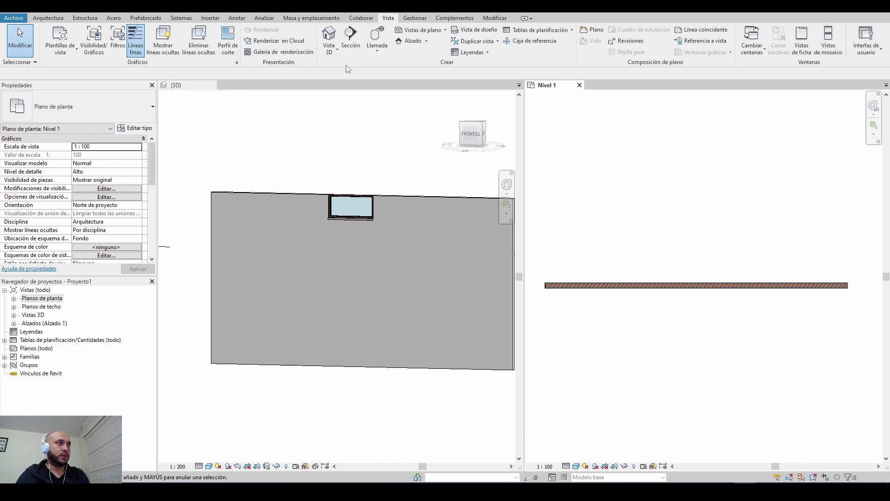
Step: Close the 3D view and start a Región de plano from Vistas de plano
left_click(212, 86)
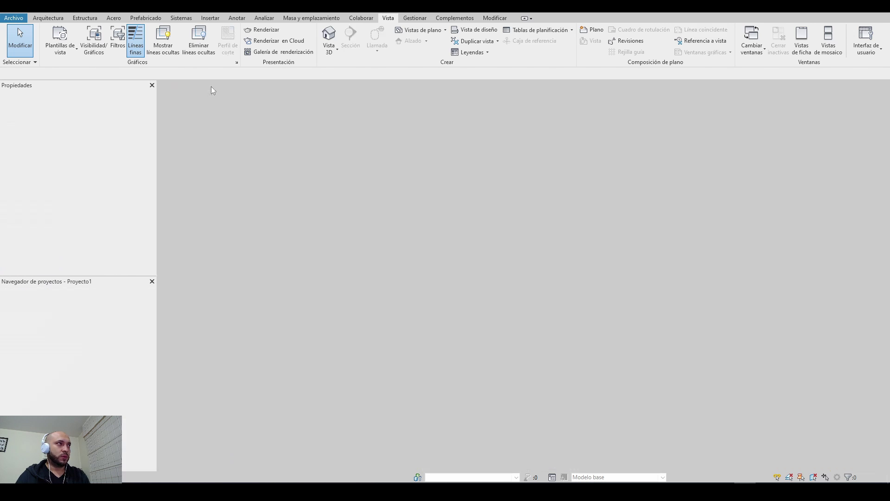
scroll(278, 308, "up", 2)
middle_click_drag(332, 309, 397, 316)
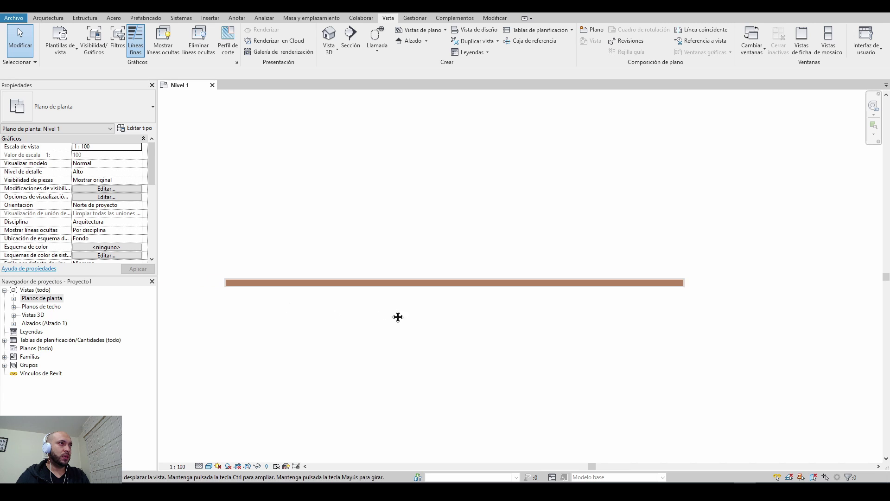
left_click(446, 31)
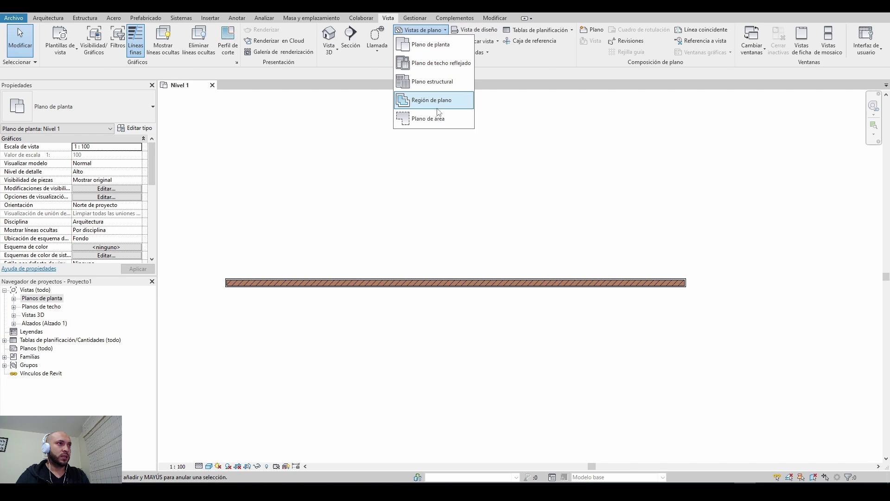
left_click(390, 19)
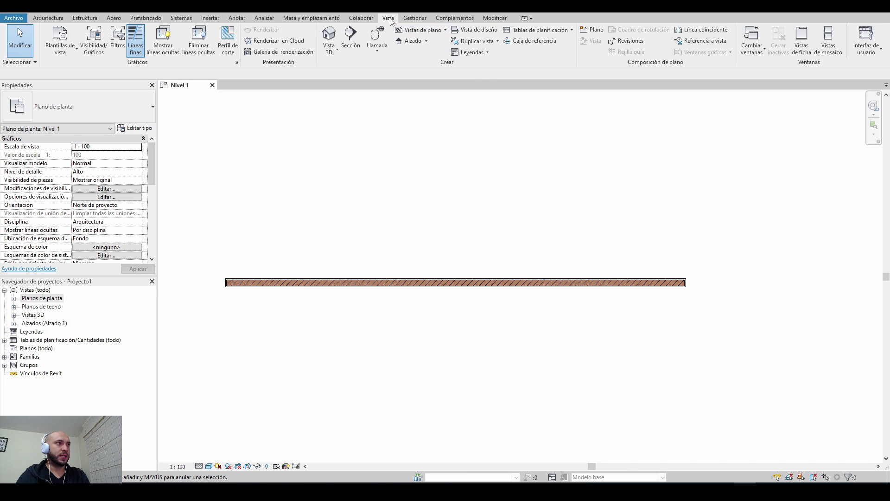
left_click(445, 31)
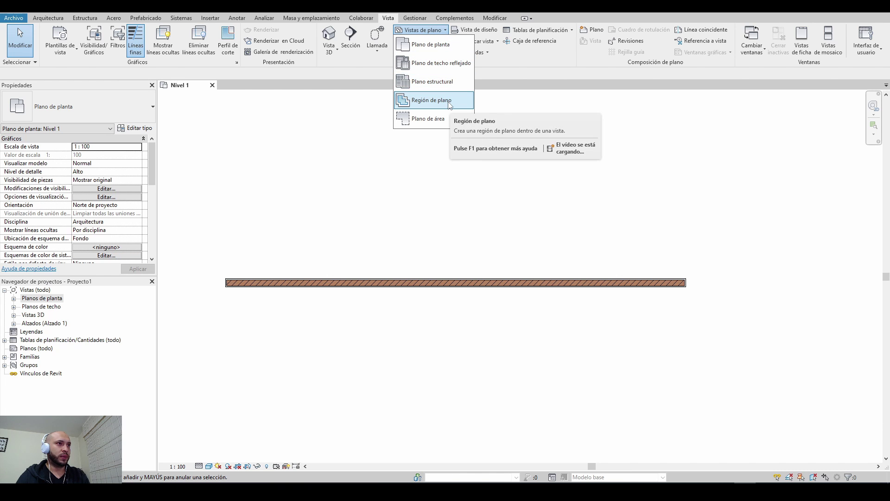
left_click(431, 100)
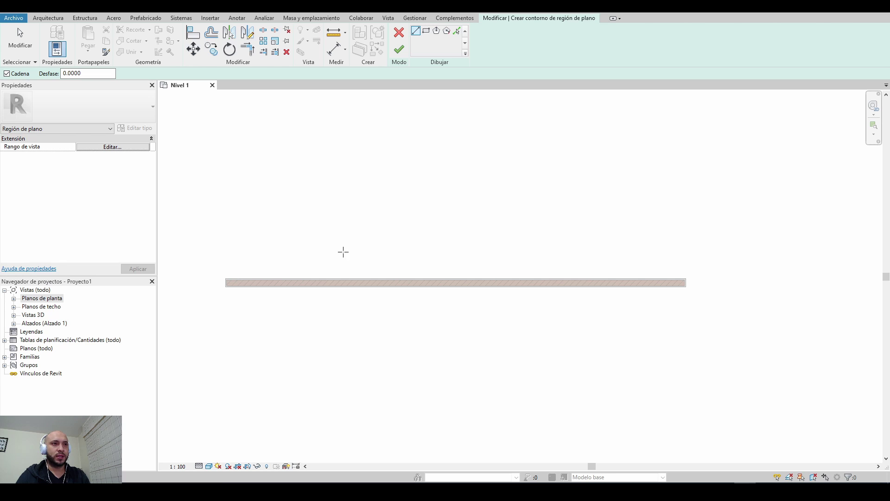
Step: Sketch a 2.82-wide rectangular plan region over the wall, finish it, and select it
left_click(427, 31)
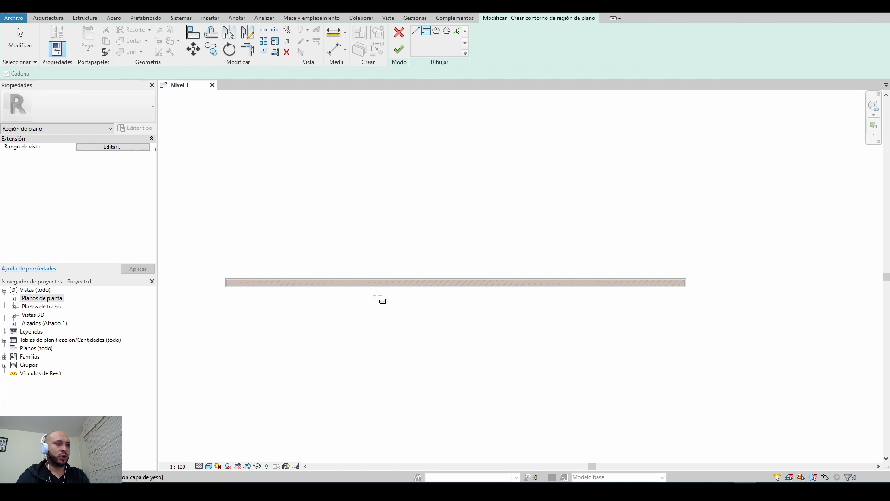
left_click(341, 263)
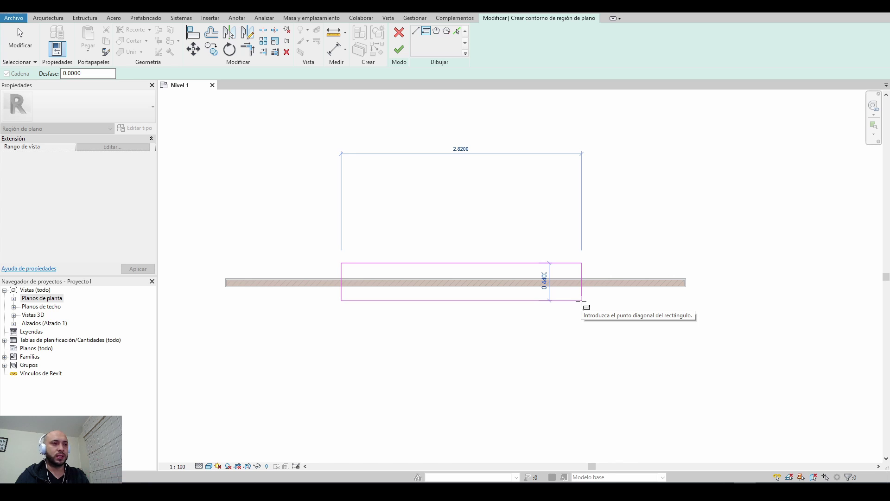
left_click(581, 300)
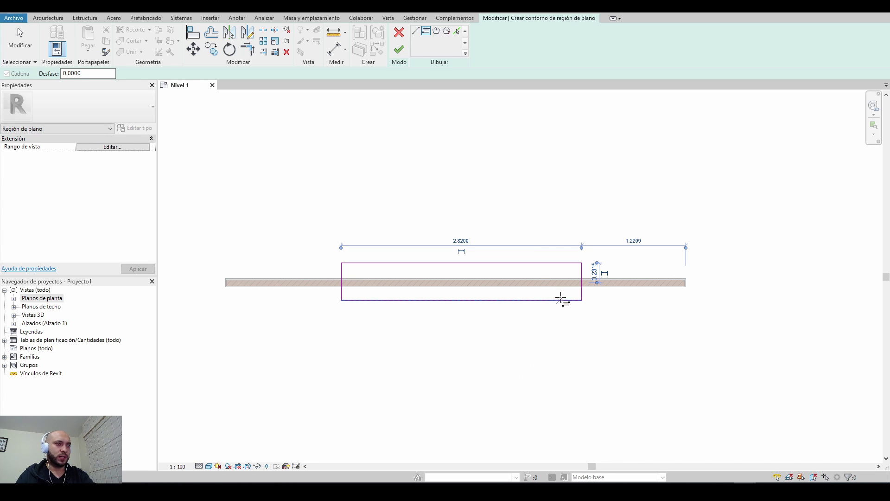
left_click(400, 52)
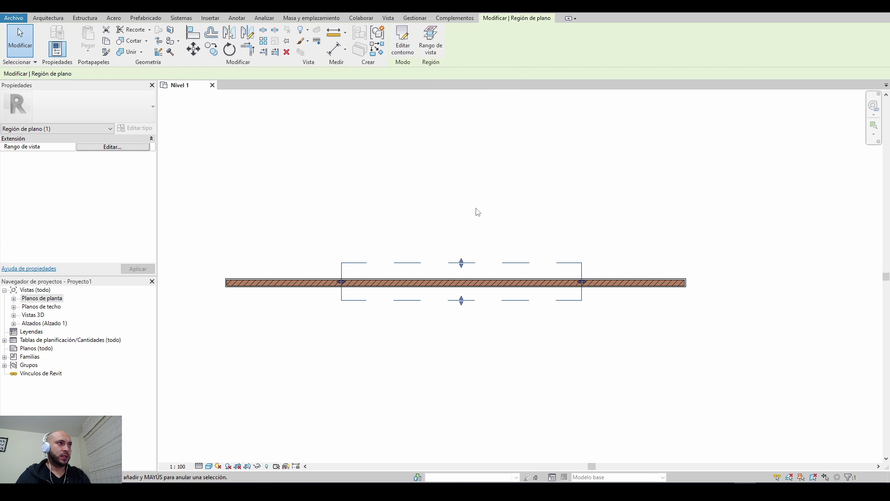
left_click(470, 223)
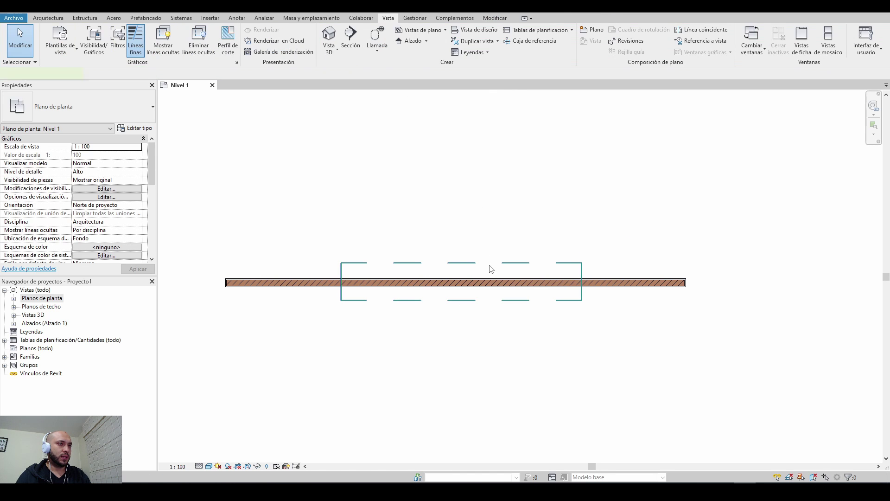
left_click(491, 263)
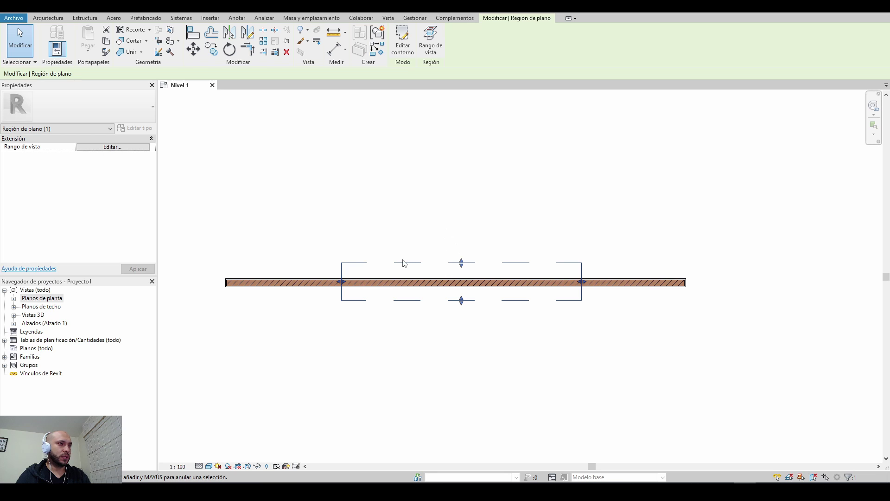
Step: Set the region's view range to cut plane 2.6 and top 3, and apply
left_click(124, 147)
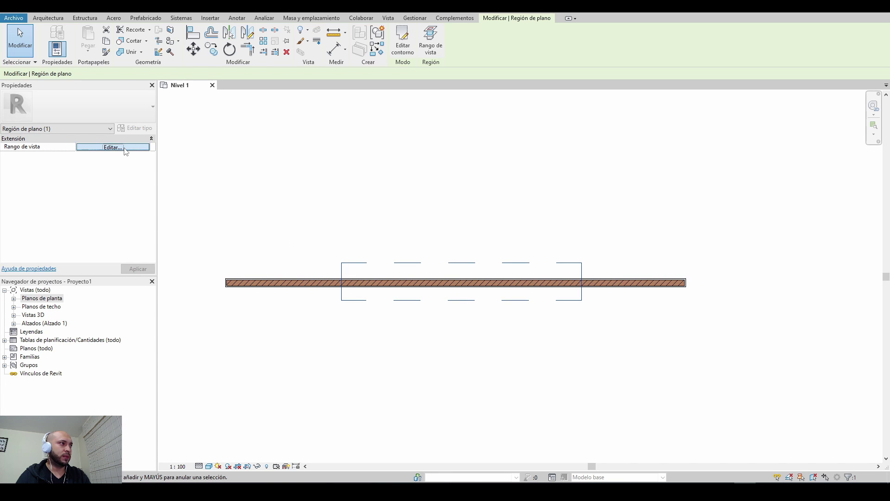
left_click_drag(554, 180, 298, 115)
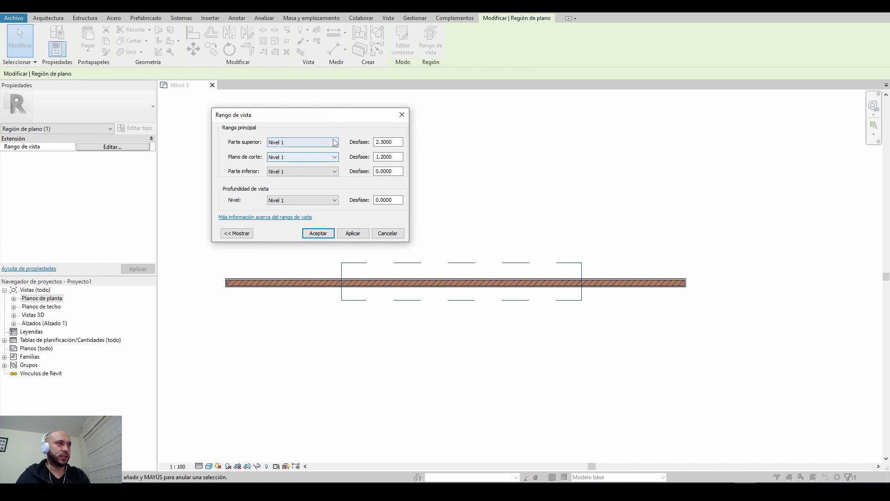
double_click(388, 156)
type("2.6")
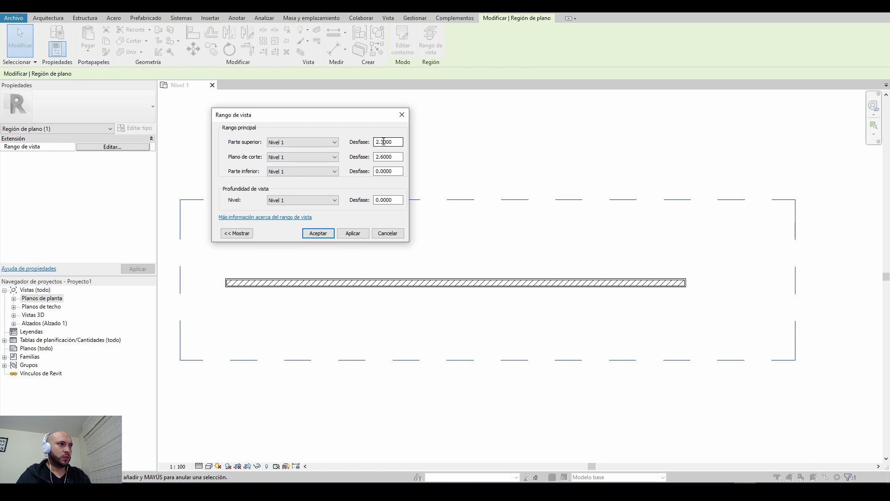
left_click_drag(383, 141, 391, 142)
type("3")
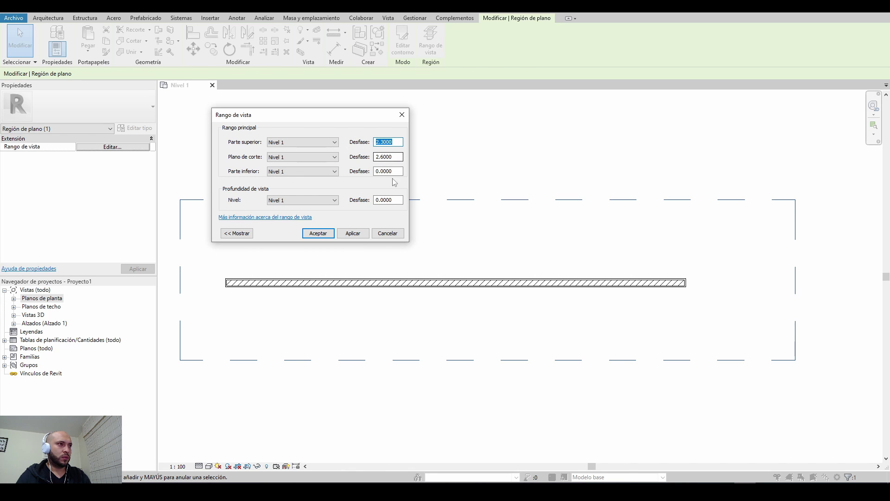
left_click(353, 233)
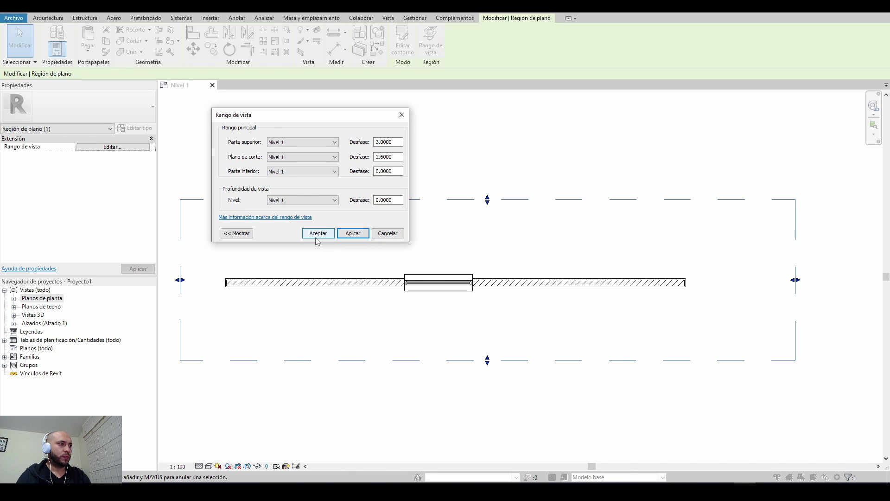
Step: Change the region's top offset to 2.9, keeping cut plane 2.6, and confirm
mouse_move(398, 157)
left_mouse_down()
mouse_move(374, 157)
mouse_move(373, 141)
left_mouse_up()
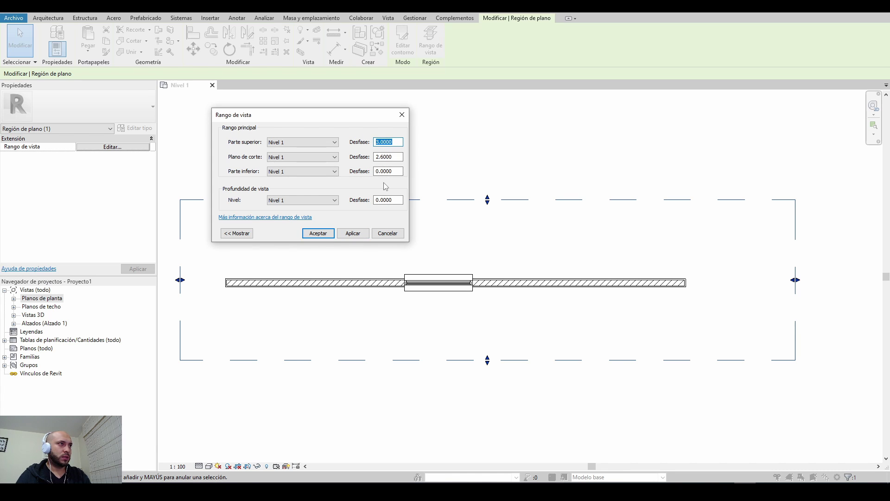
type("2")
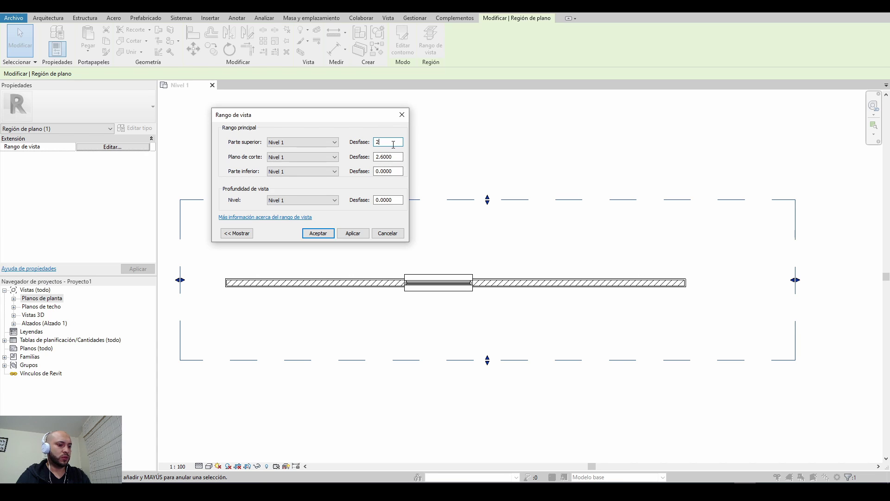
type(".9")
key("Tab")
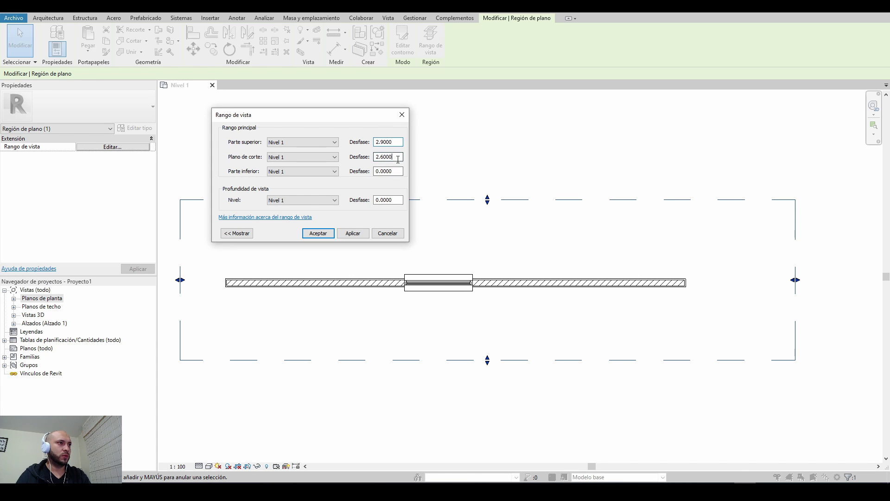
left_click_drag(381, 159, 394, 158)
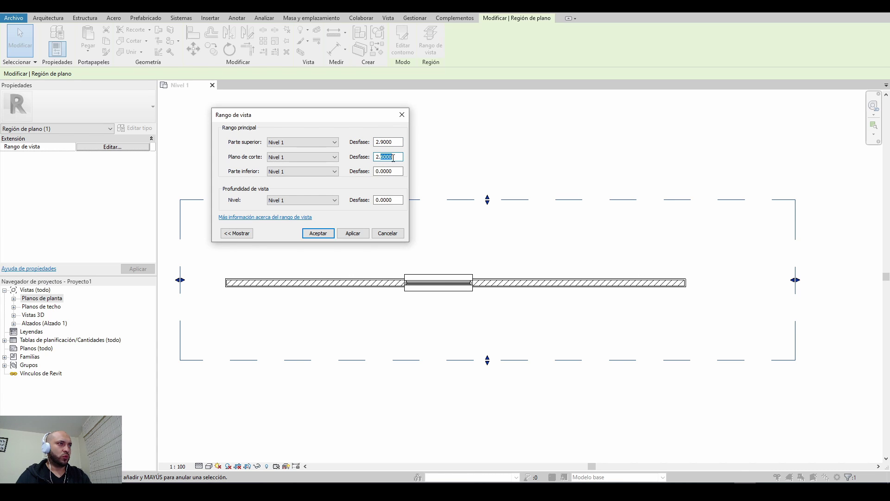
key("Tab")
key("Tab")
left_click(352, 233)
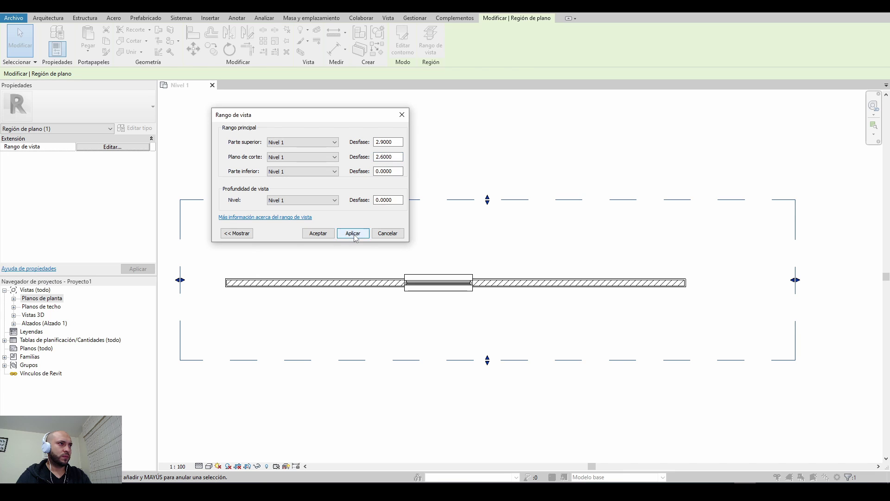
left_click(318, 233)
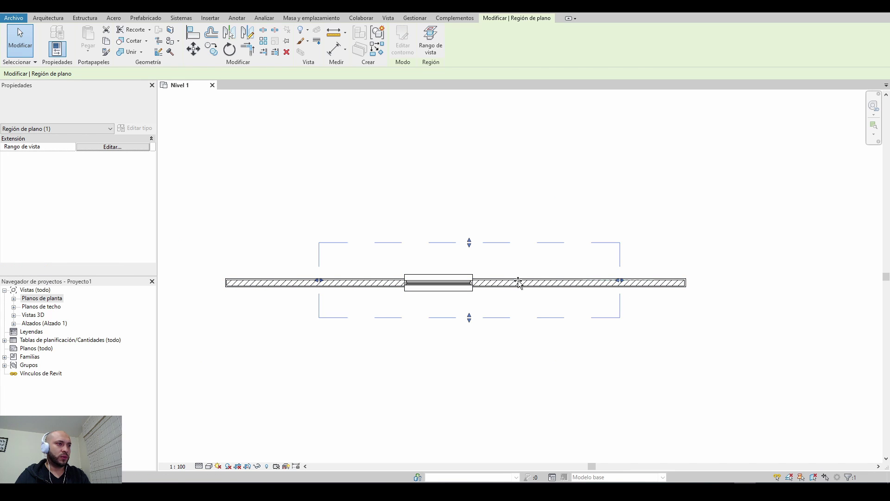
Step: Pull the plan region's side edges inward to frame the high-sill window
left_click_drag(519, 282, 518, 281)
left_click_drag(319, 280, 377, 280)
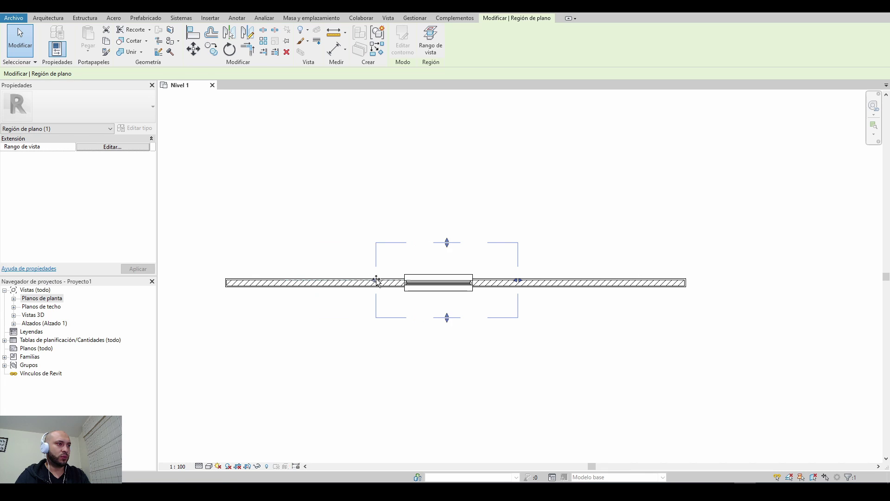
left_click(426, 193)
Step: Review the Level 1 plan's view range (2.3 top, 1.2 cut) and cancel unchanged
scroll(459, 290, "up", 3)
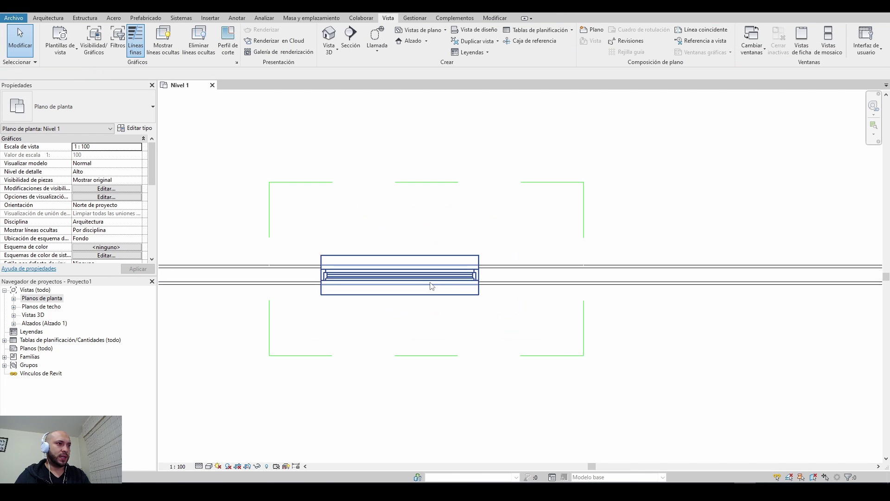
scroll(454, 314, "down", 2)
scroll(451, 310, "down", 1)
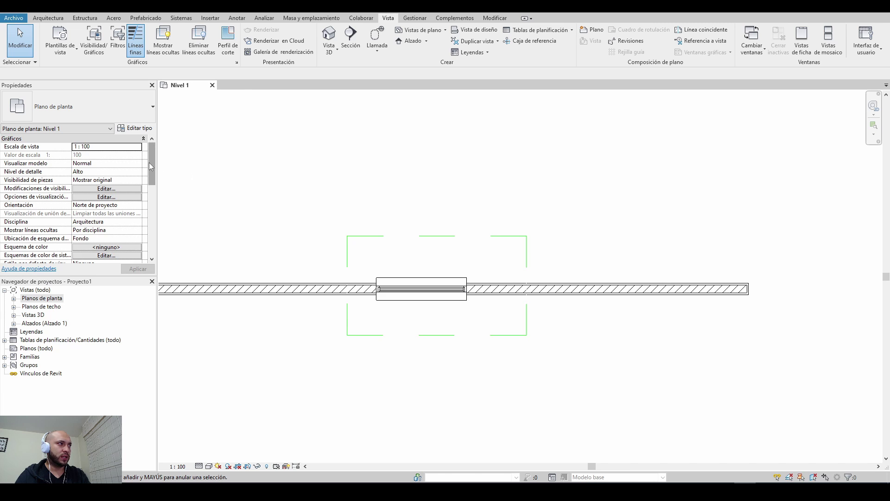
left_click_drag(150, 166, 150, 213)
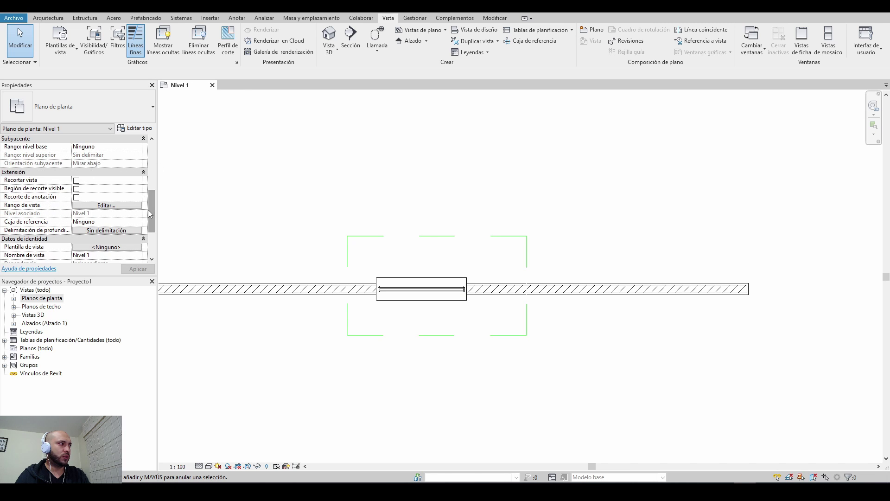
left_click(134, 205)
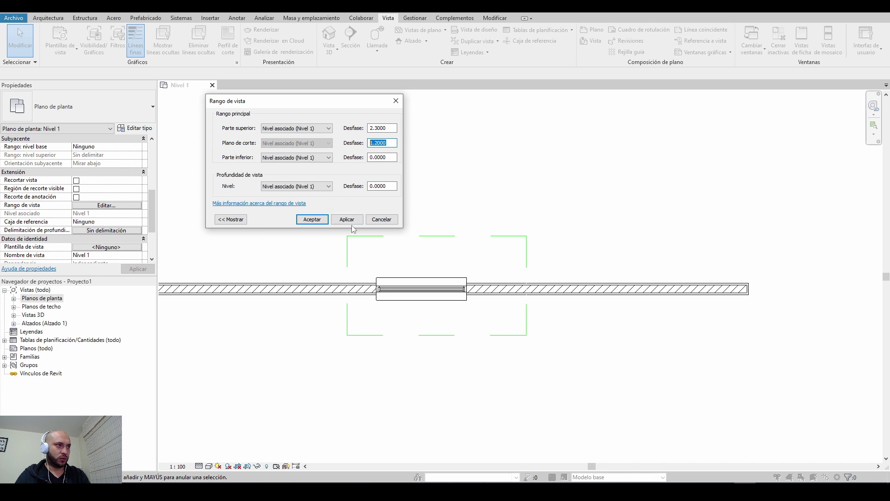
left_click(378, 220)
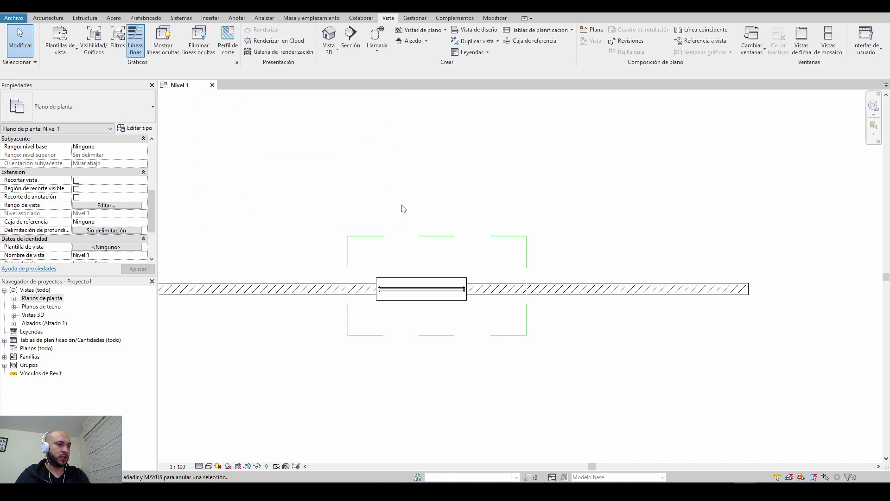
Step: Place a second window on the right part of the wall and slide it left
key("w")
key("n")
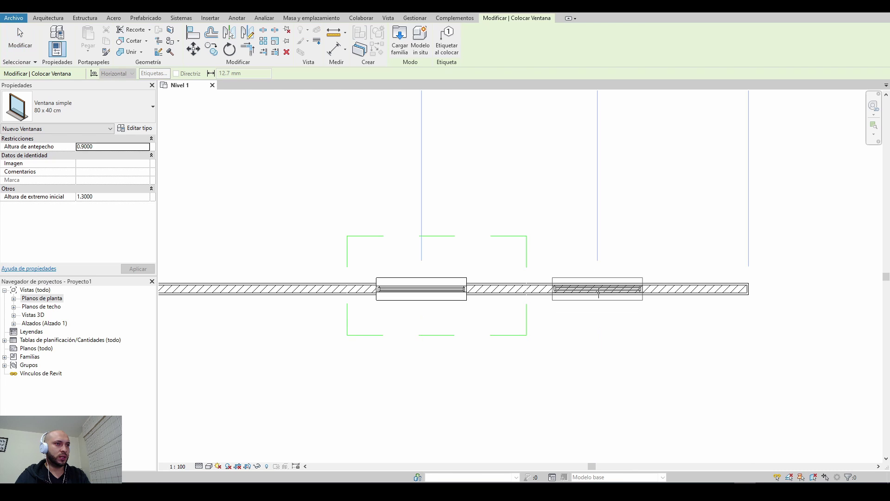
left_click(594, 291)
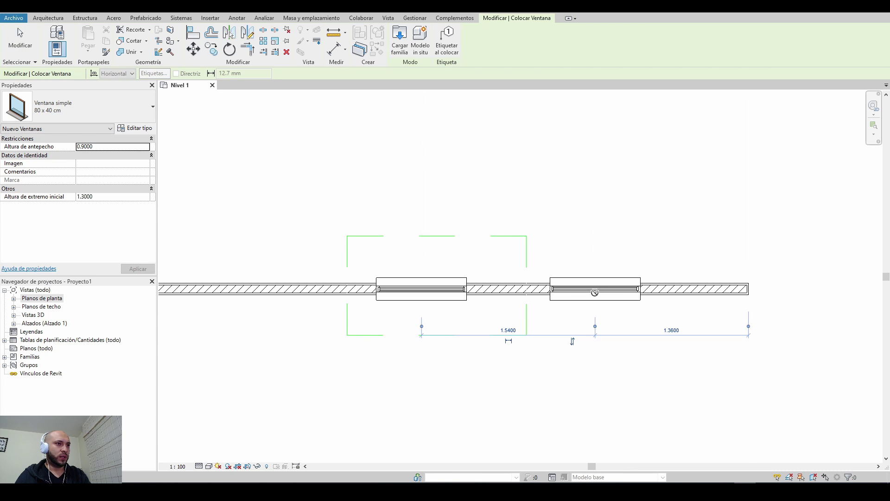
key("Escape")
key("Escape")
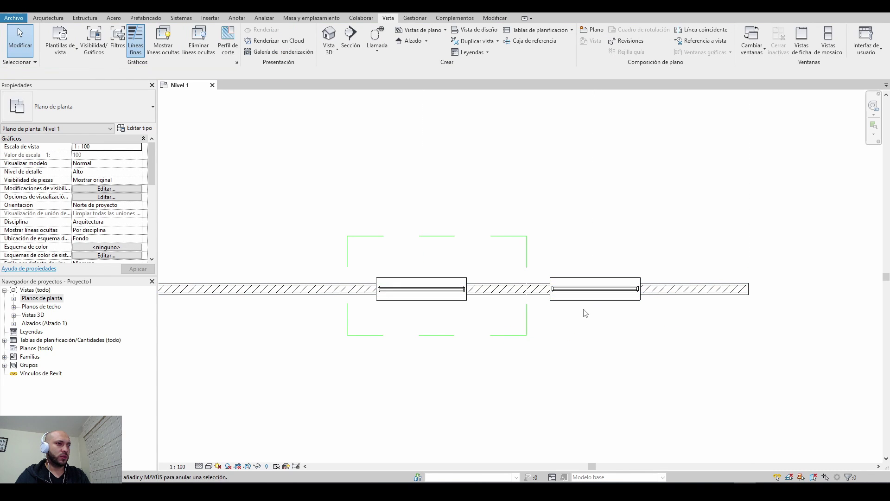
left_click(585, 302)
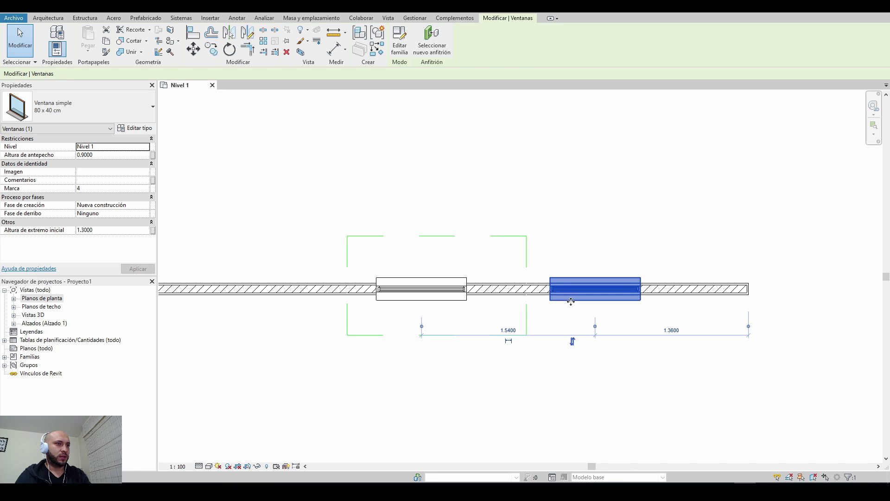
left_click_drag(577, 301, 541, 300)
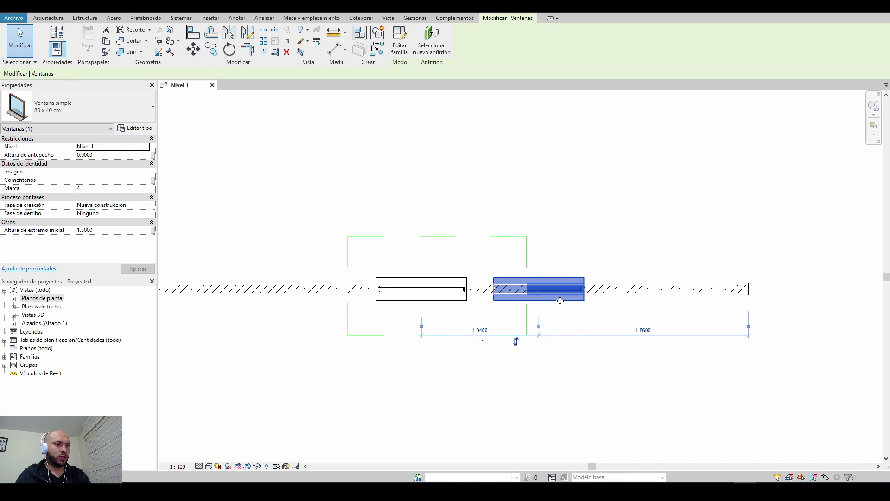
left_click(593, 237)
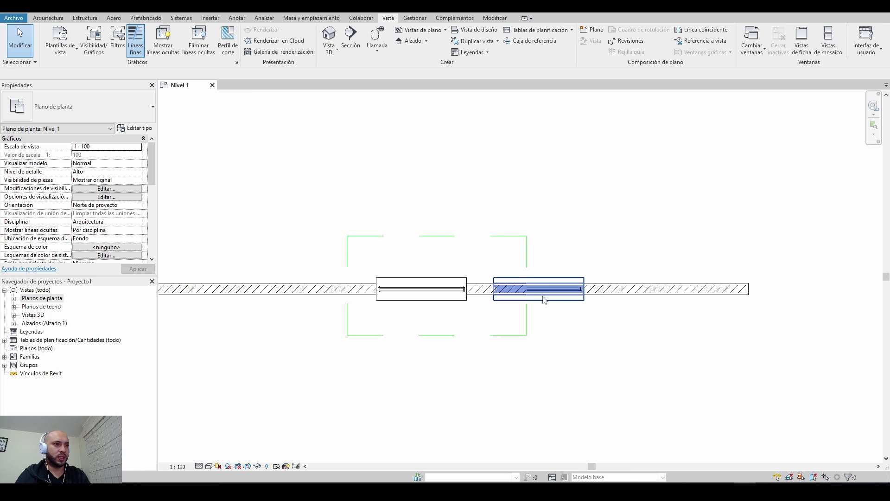
Step: Move the second window just outside the plan region, then open the 3D view
left_click(496, 238)
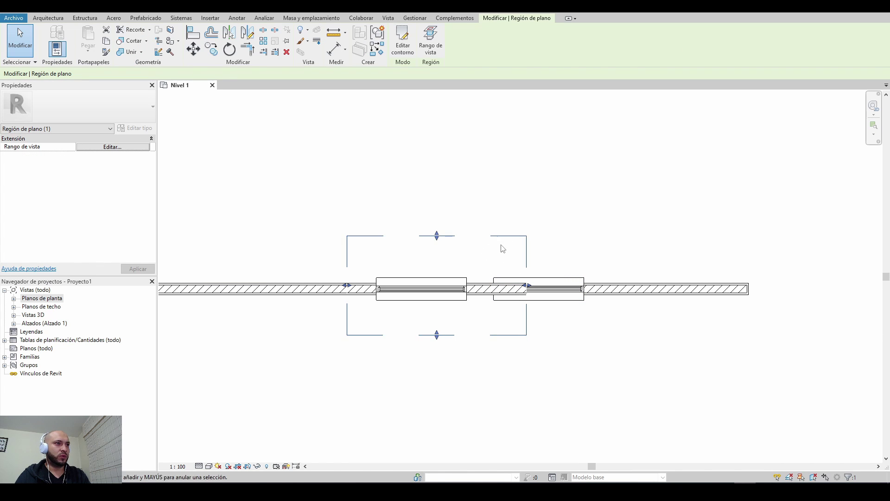
key("Escape")
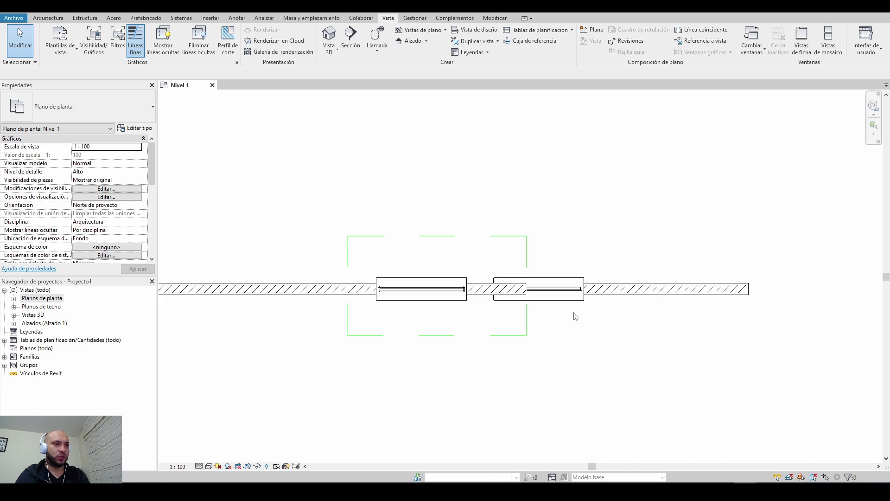
left_click(554, 305)
left_click_drag(554, 305, 583, 307)
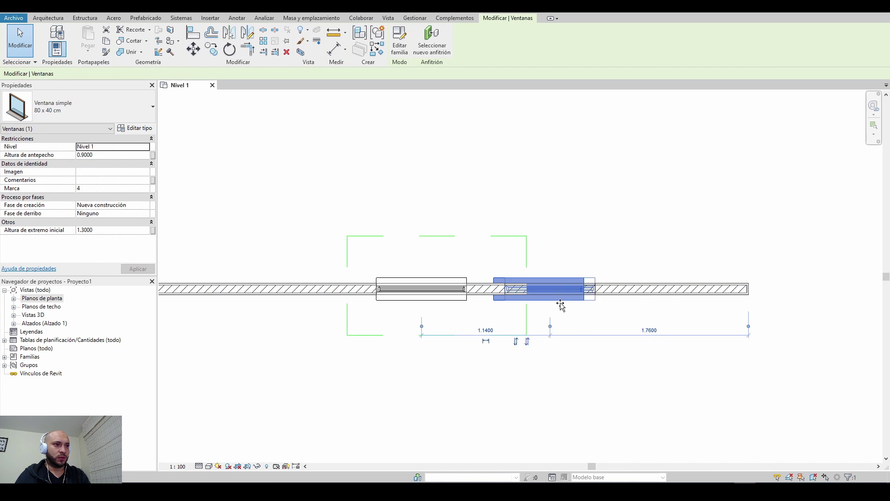
left_click(552, 325)
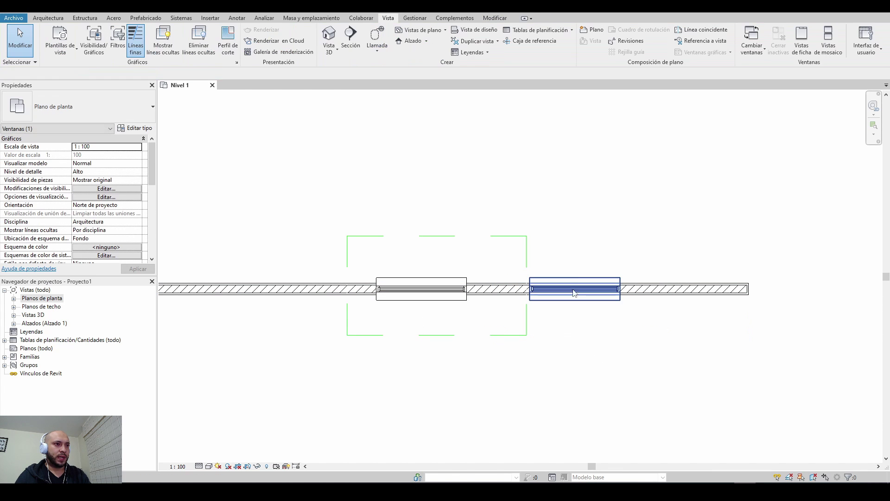
left_click(178, 14)
Step: Orbit and zoom the 3D view to see the high and low windows in the wall
middle_click_drag(478, 280, 509, 302, "shift")
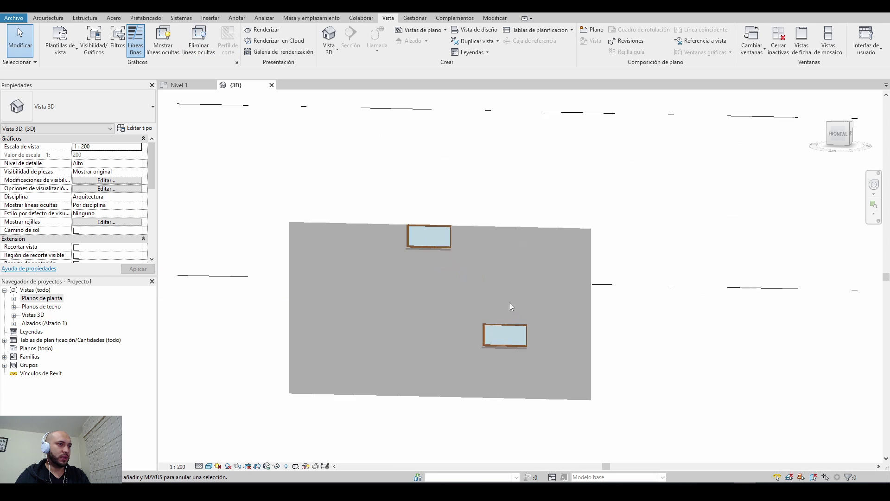
scroll(509, 302, "up", 2)
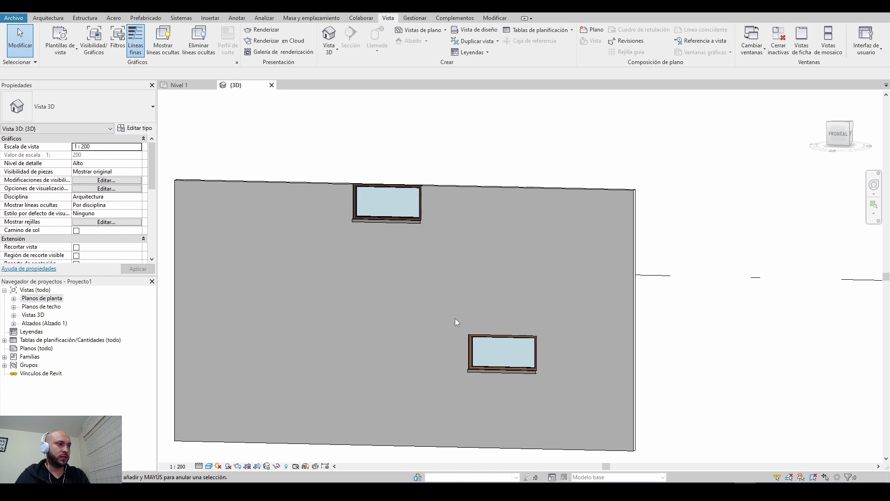
scroll(455, 318, "down", 2)
middle_click_drag(441, 277, 457, 274, "shift")
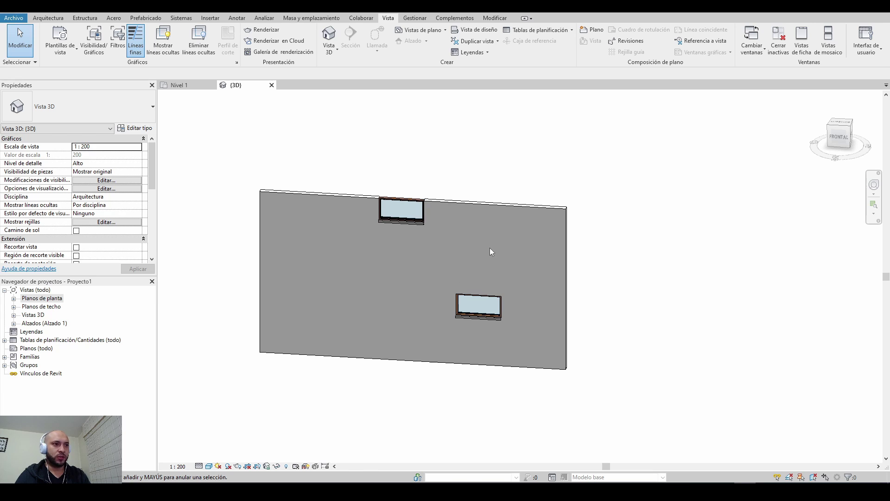